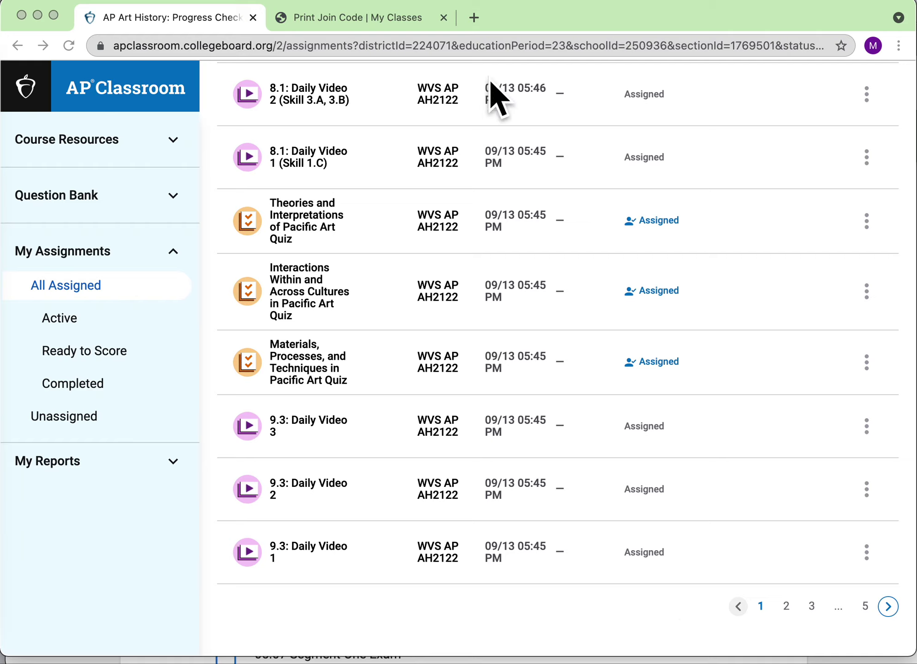
# - View the printable section join code page for WVS AP AH2122, then return to AP Classroom
pyautogui.click(368, 19)
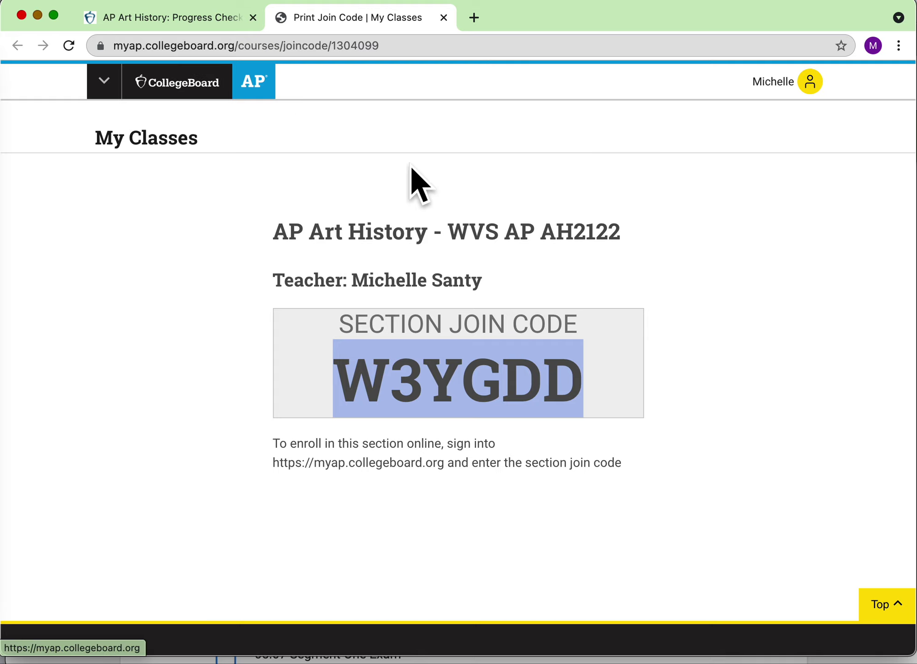
pyautogui.scroll(-2, 295, 131)
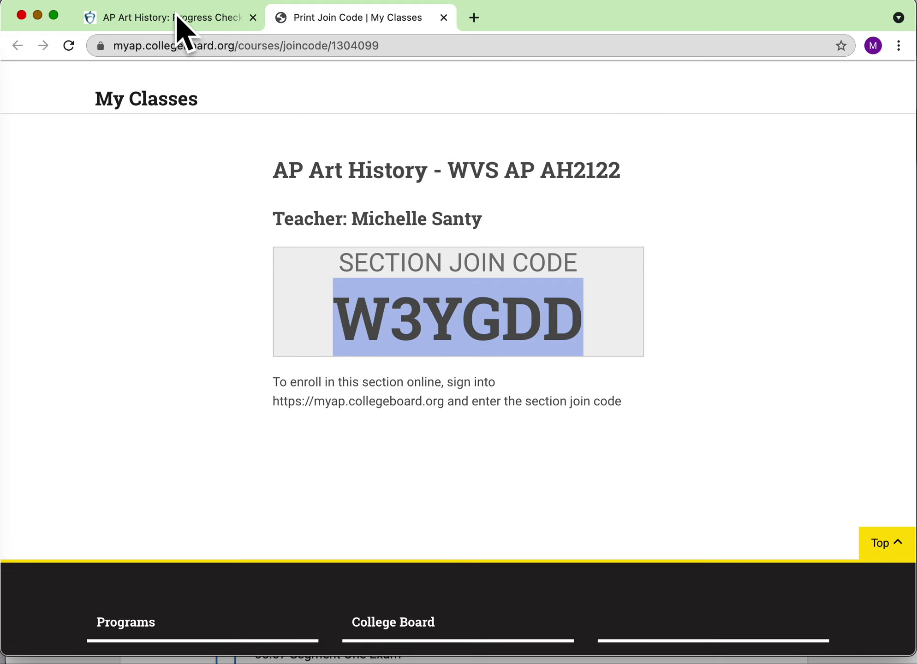
pyautogui.click(177, 16)
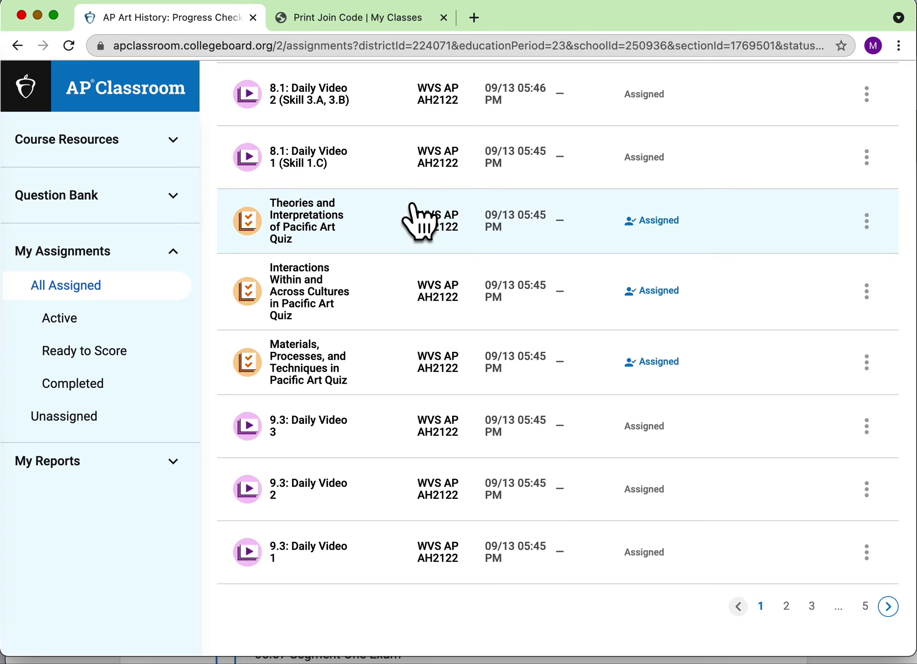
# - Scroll through page 1 of All Assigned, from the Faculty Lectures down to the 9.3 Daily Videos
pyautogui.scroll(20, 417, 220)
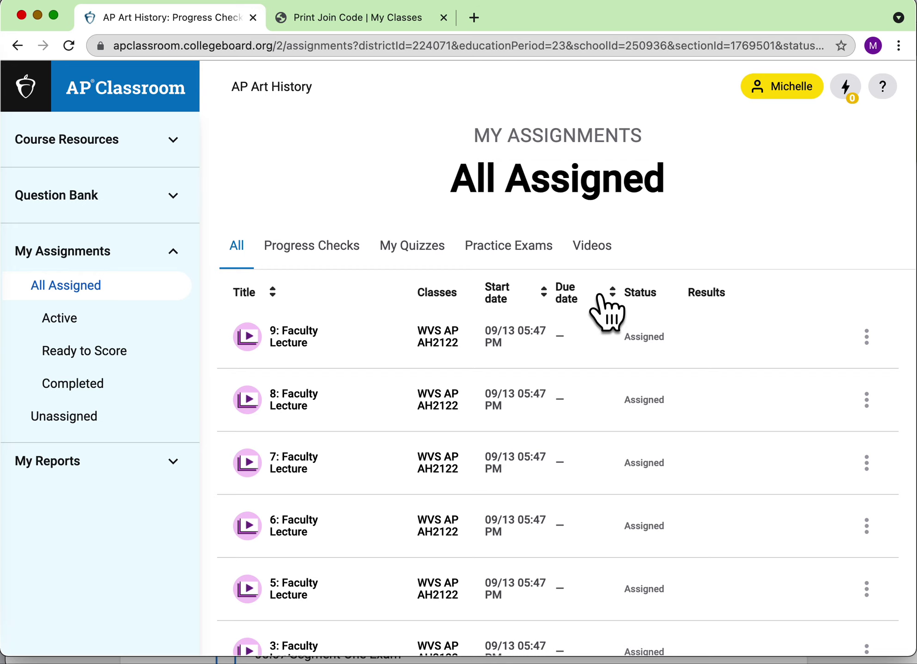
pyautogui.scroll(-15, 583, 445)
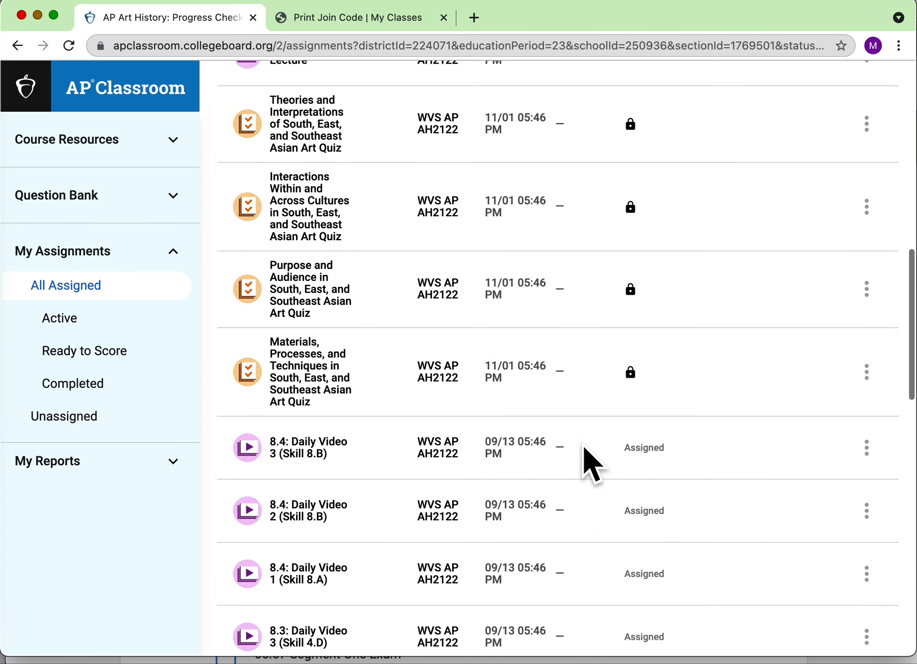
pyautogui.scroll(-2, 583, 444)
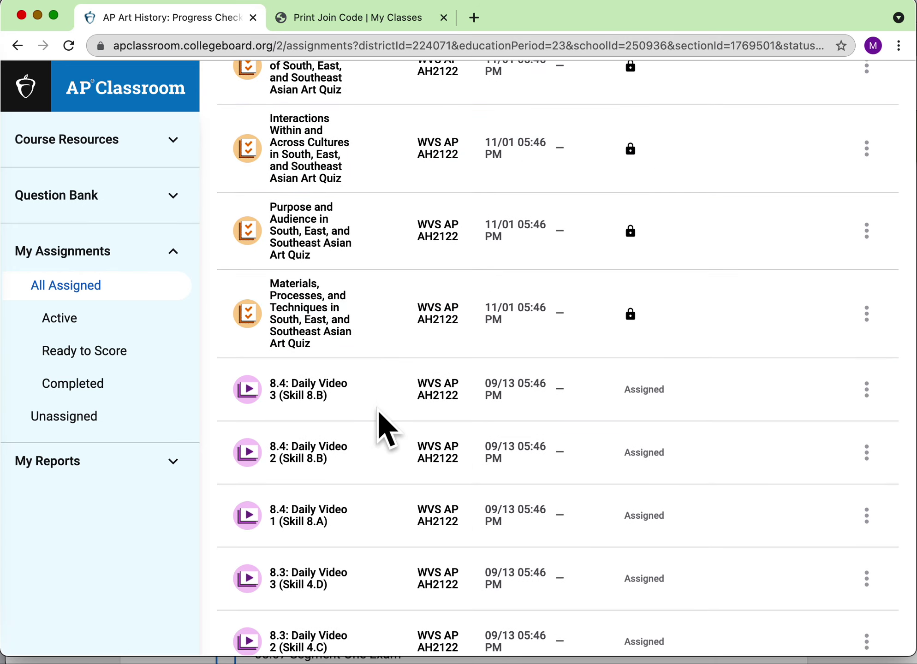
pyautogui.scroll(-10, 739, 427)
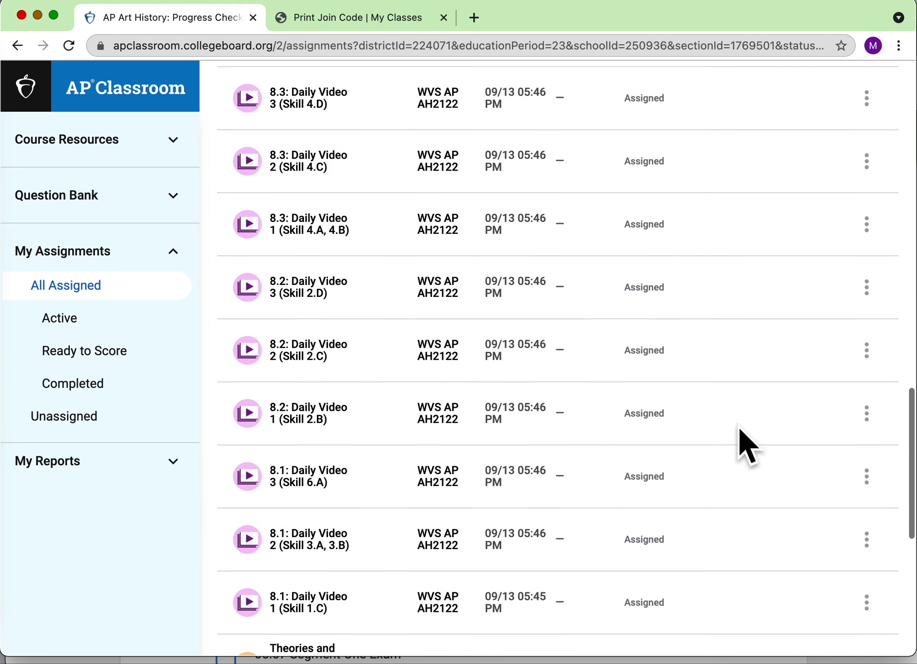
pyautogui.scroll(-8, 739, 426)
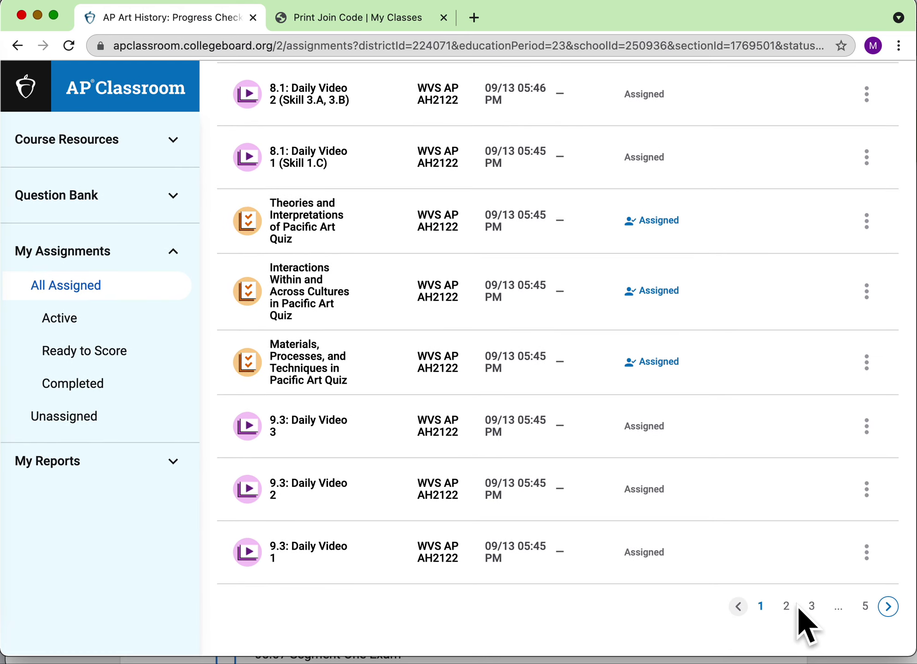
# - Move to page 2 of the assignment list, then jump to page 4 with the Unit 1 items
pyautogui.click(785, 607)
pyautogui.scroll(-8, 735, 430)
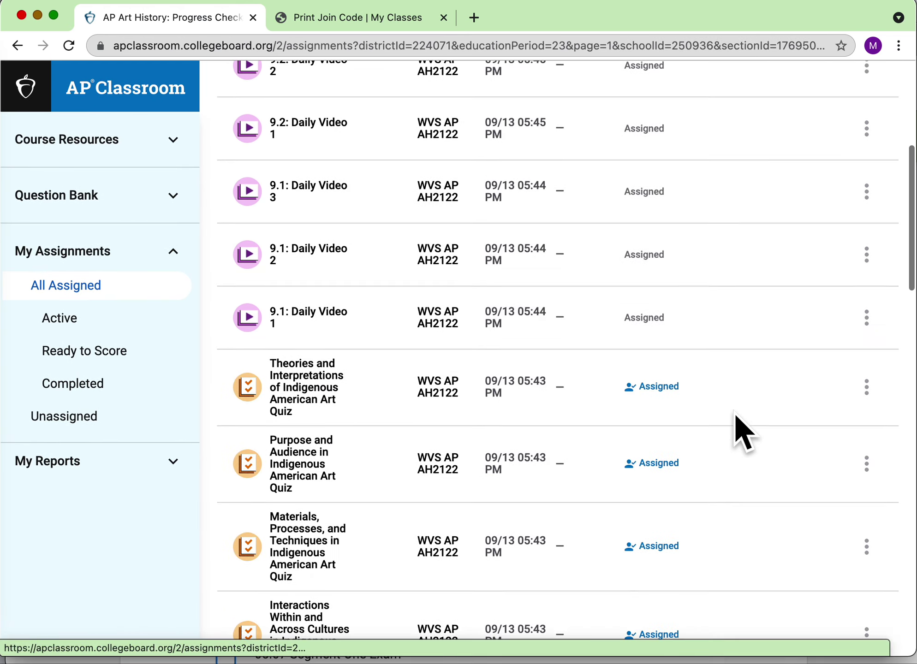
pyautogui.scroll(-20, 734, 413)
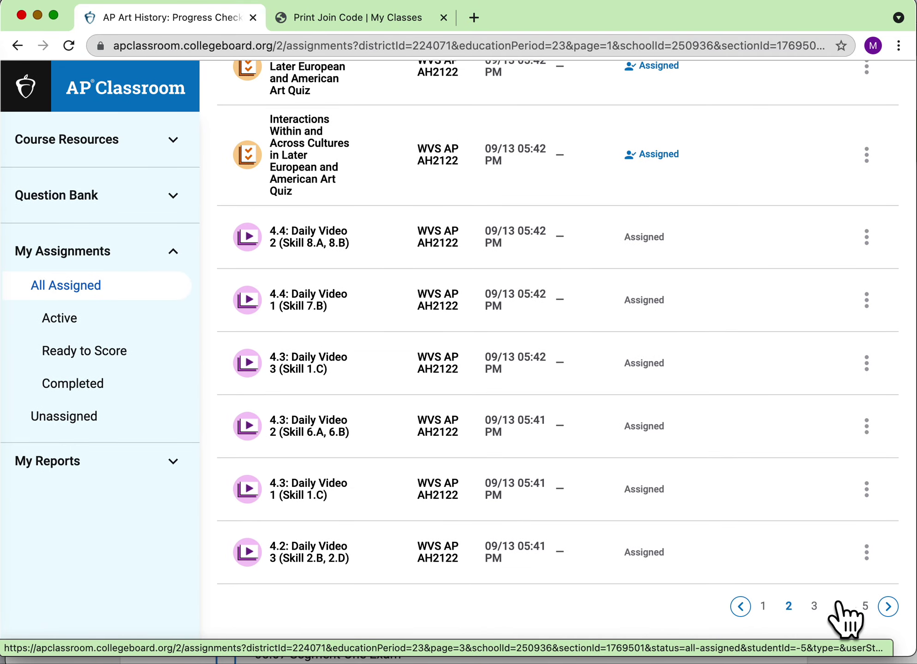
pyautogui.click(839, 605)
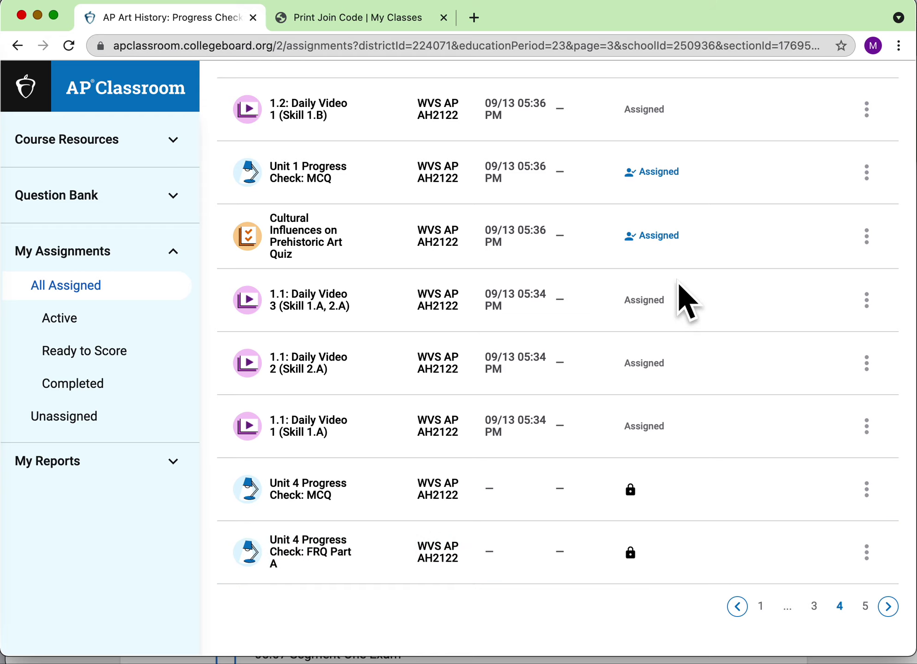
pyautogui.scroll(3, 673, 304)
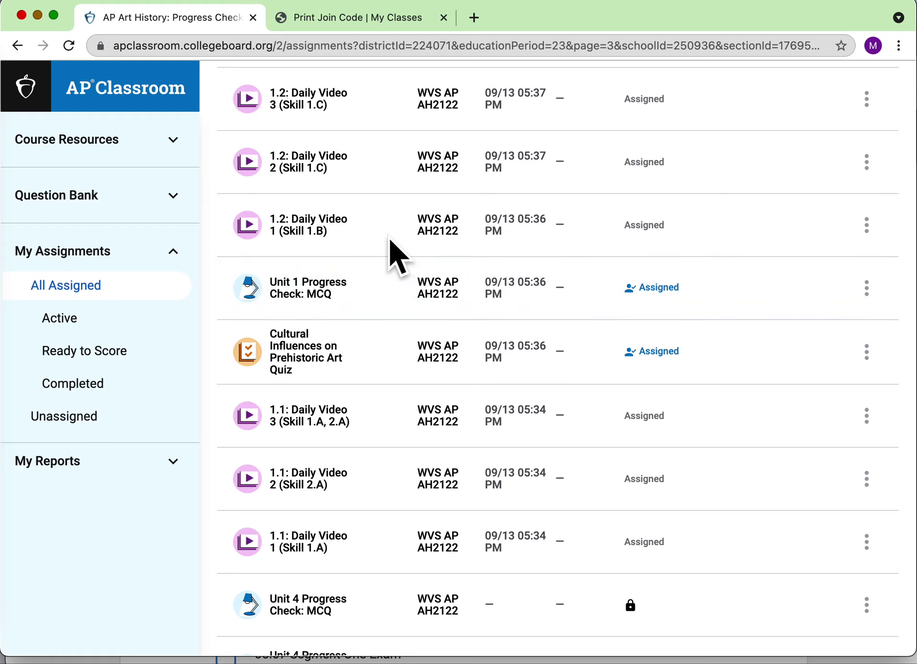
# - Preview 1.2 Daily Videos 1, 2 and 3 one after another, closing each preview
pyautogui.click(318, 231)
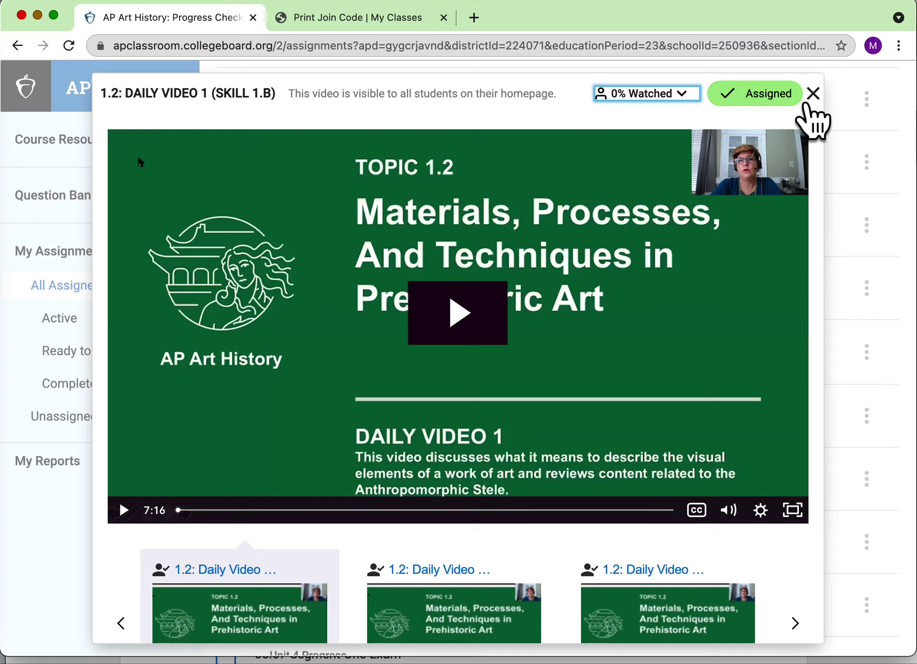
pyautogui.click(813, 93)
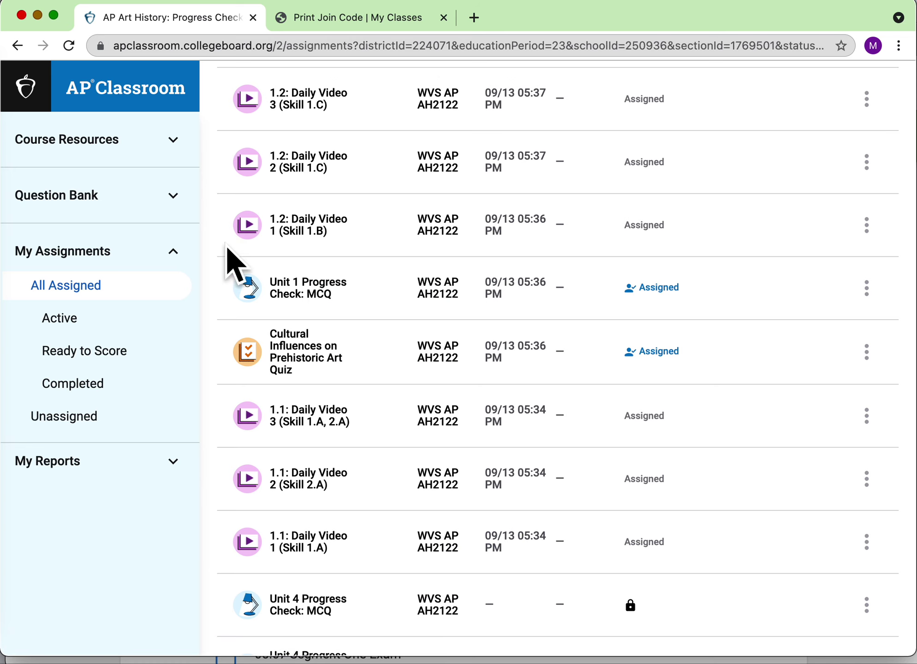
pyautogui.click(341, 162)
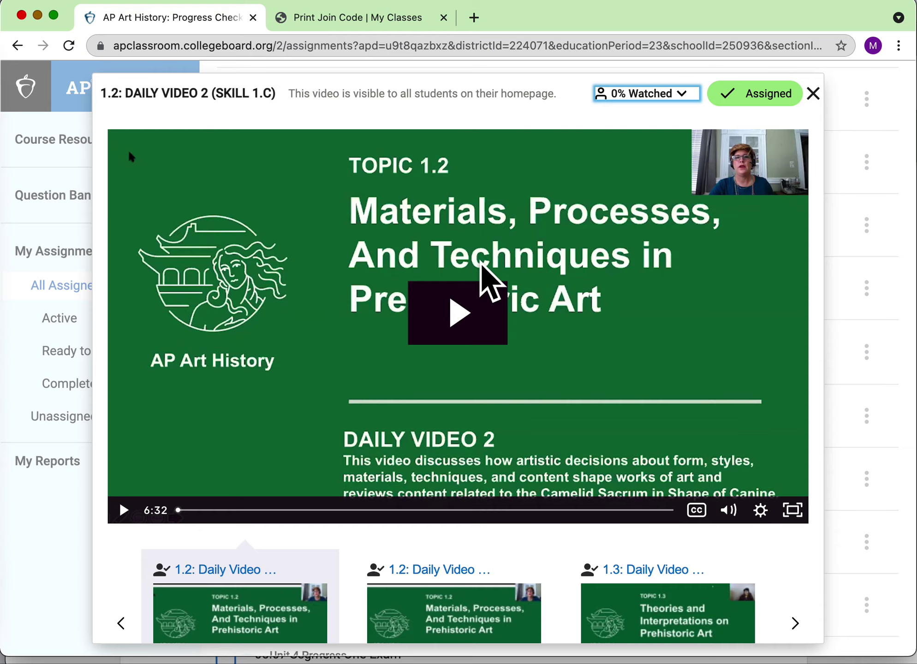
pyautogui.click(813, 93)
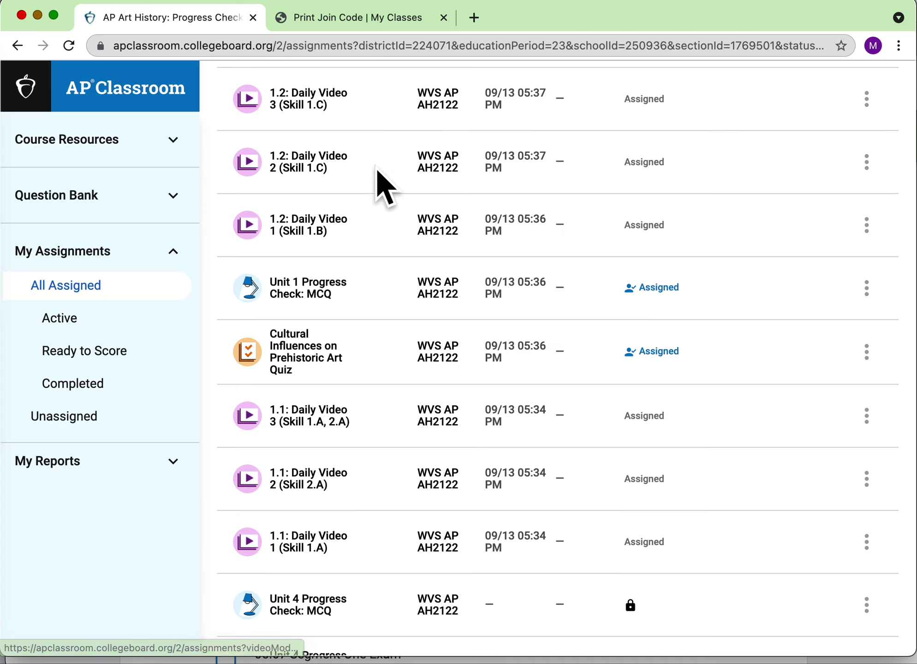
pyautogui.click(326, 99)
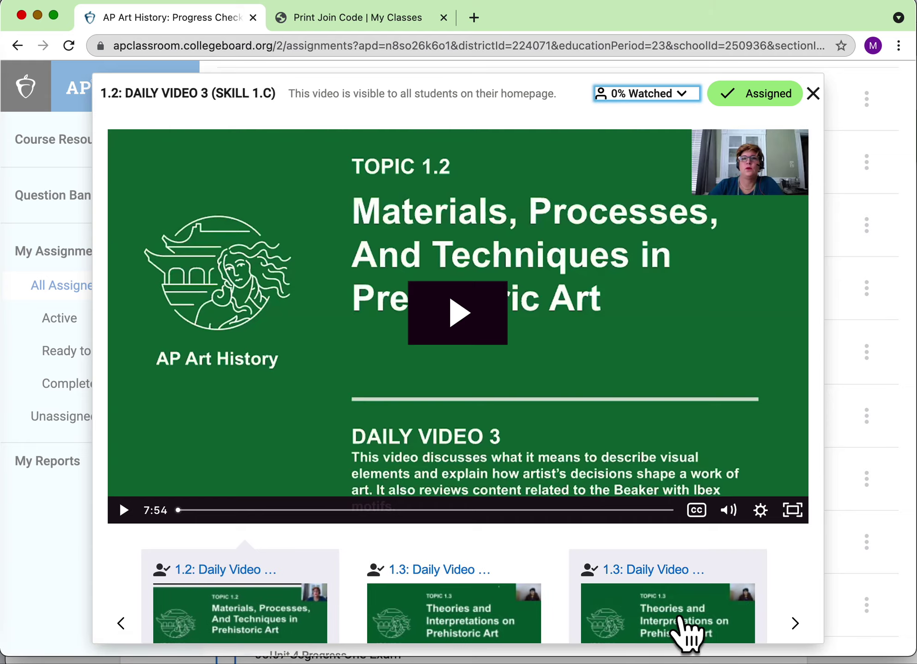
pyautogui.scroll(-3, 677, 627)
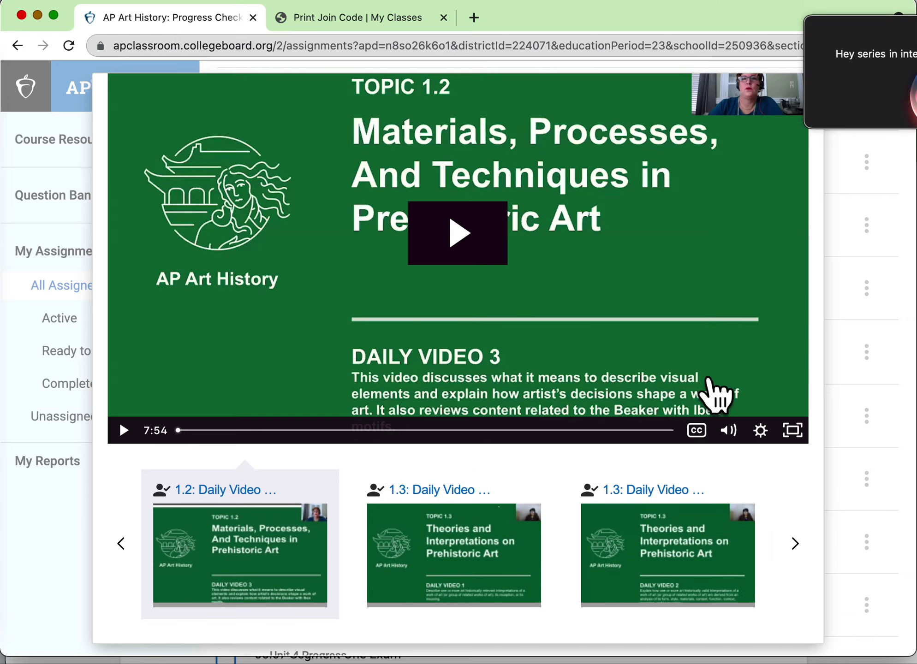
pyautogui.scroll(3, 714, 225)
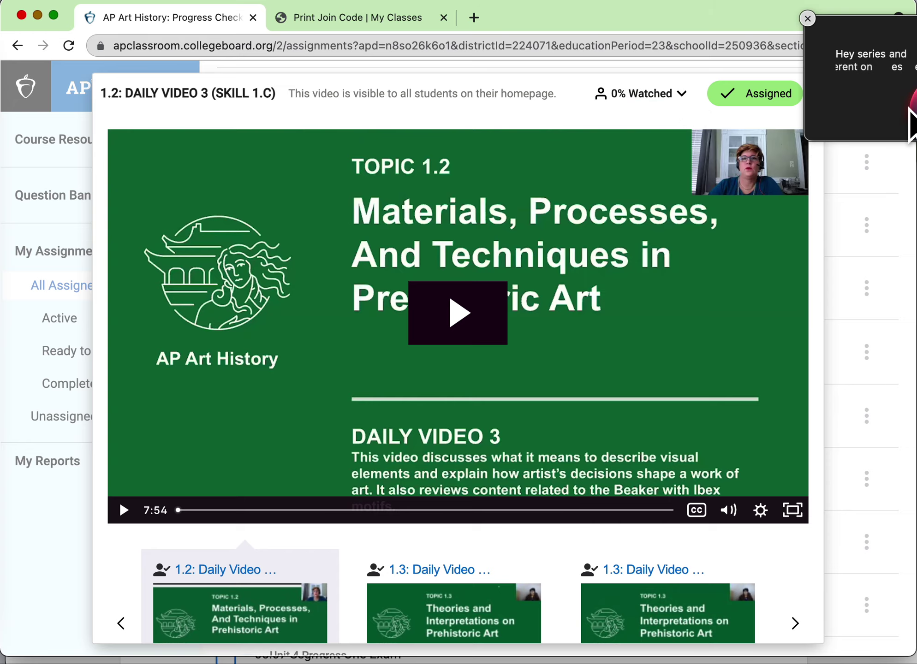
pyautogui.click(808, 19)
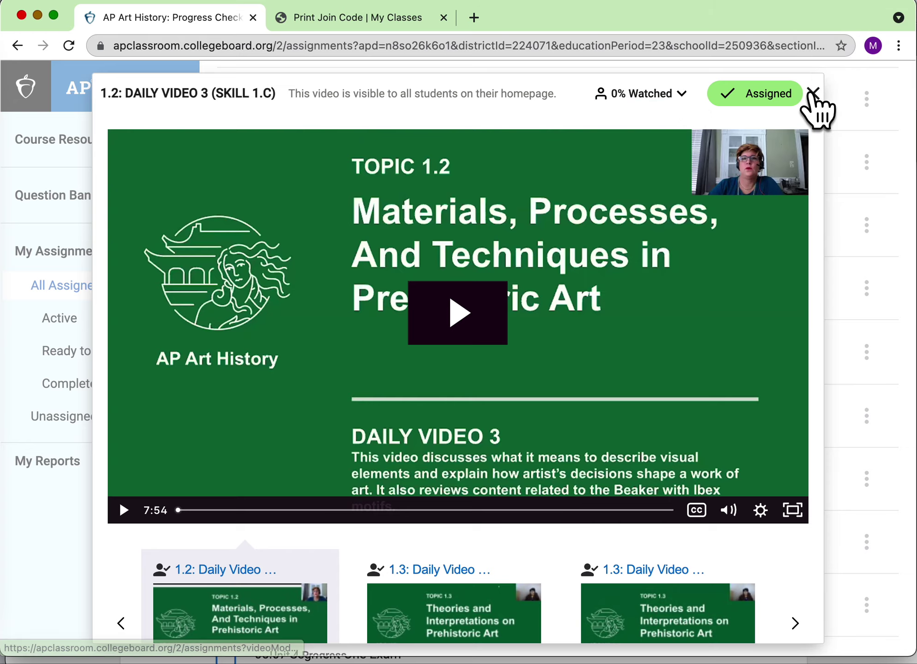
pyautogui.click(813, 92)
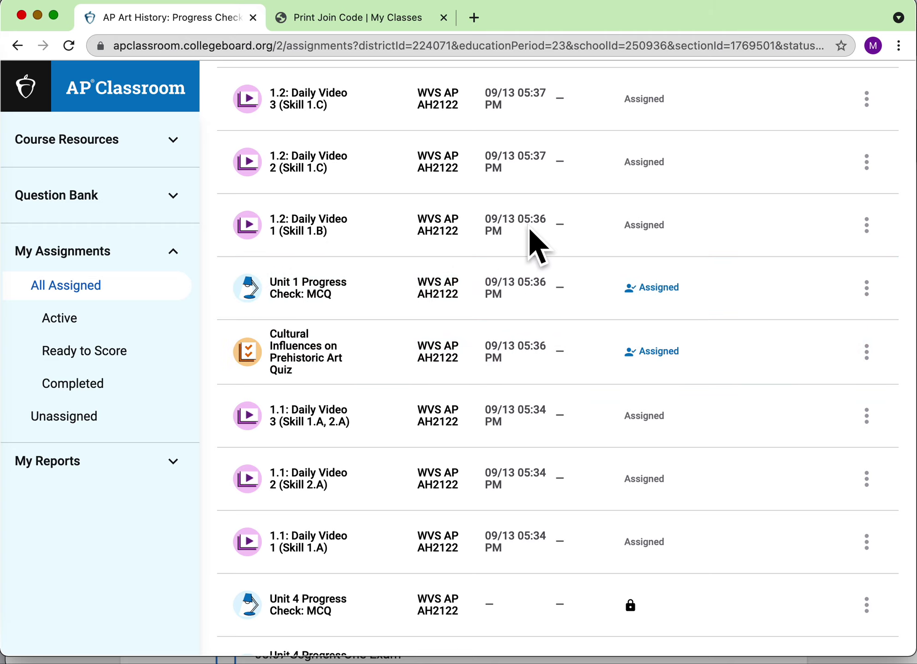
pyautogui.scroll(-3, 529, 239)
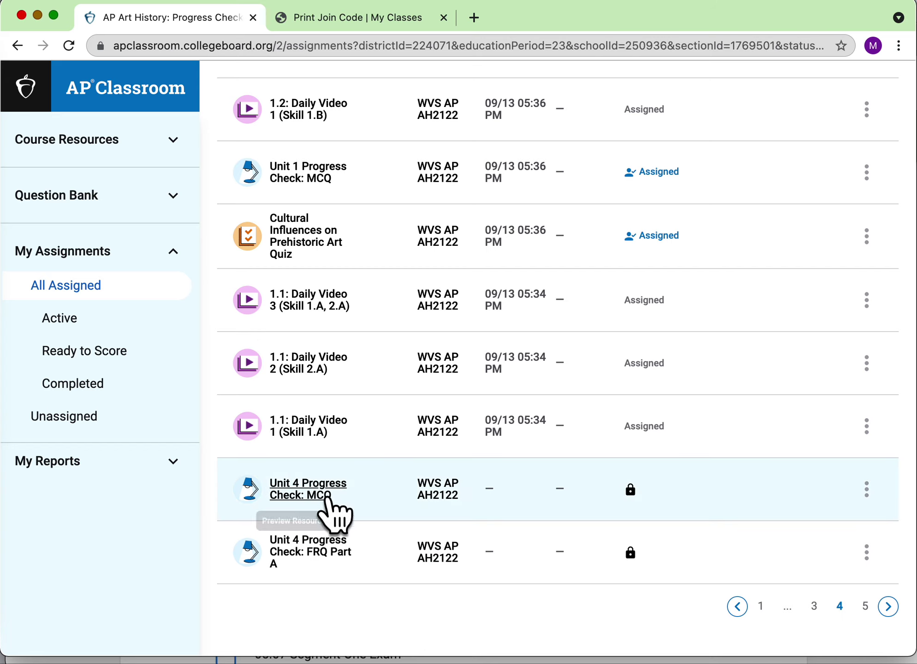
# - Scroll back up to the 2.3 and 2.4 Daily Videos and preview 2.4 Daily Video 3
pyautogui.scroll(5, 374, 279)
pyautogui.scroll(-5, 375, 277)
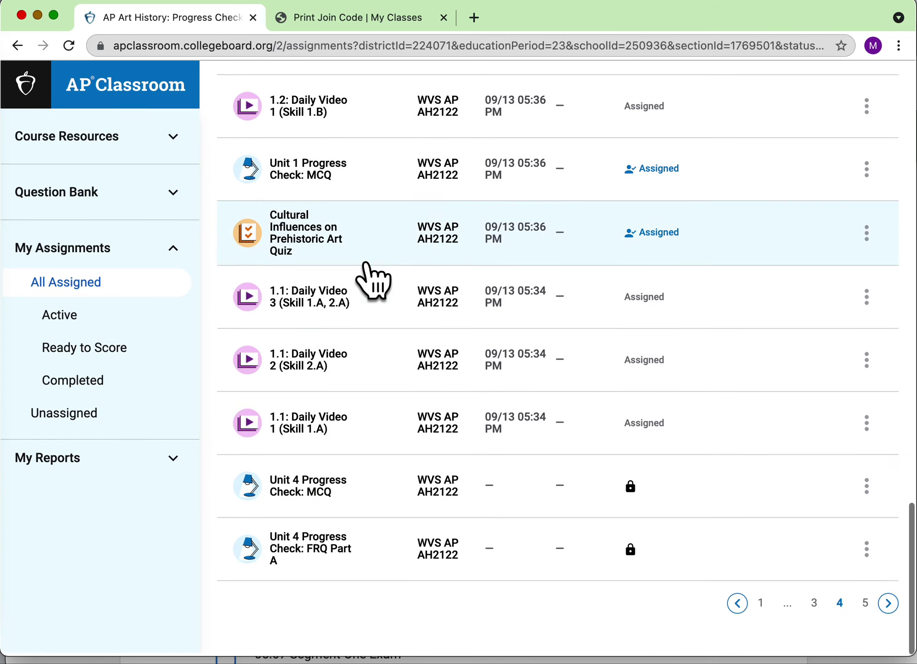
pyautogui.scroll(12, 379, 434)
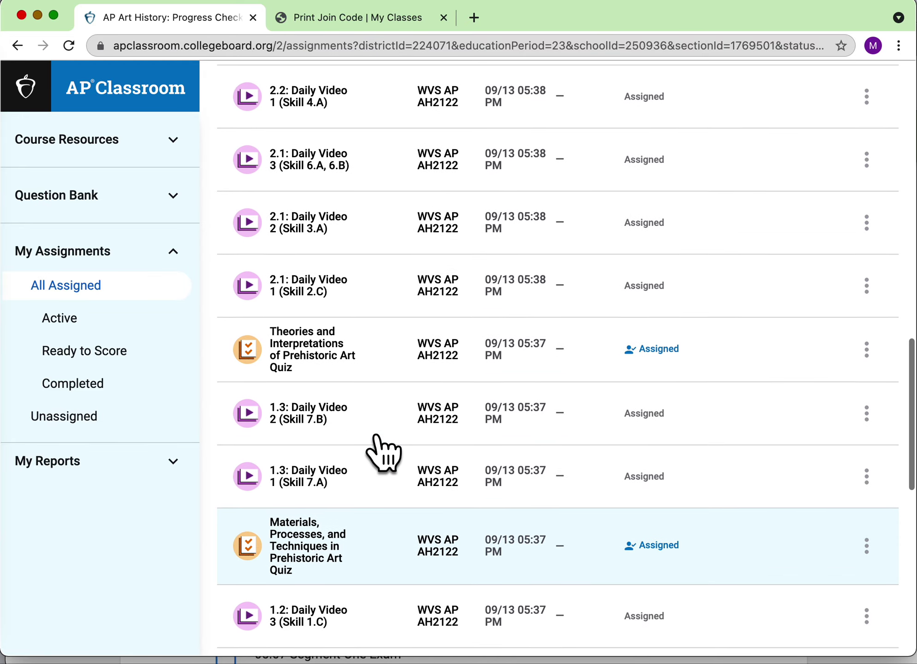
pyautogui.scroll(8, 379, 434)
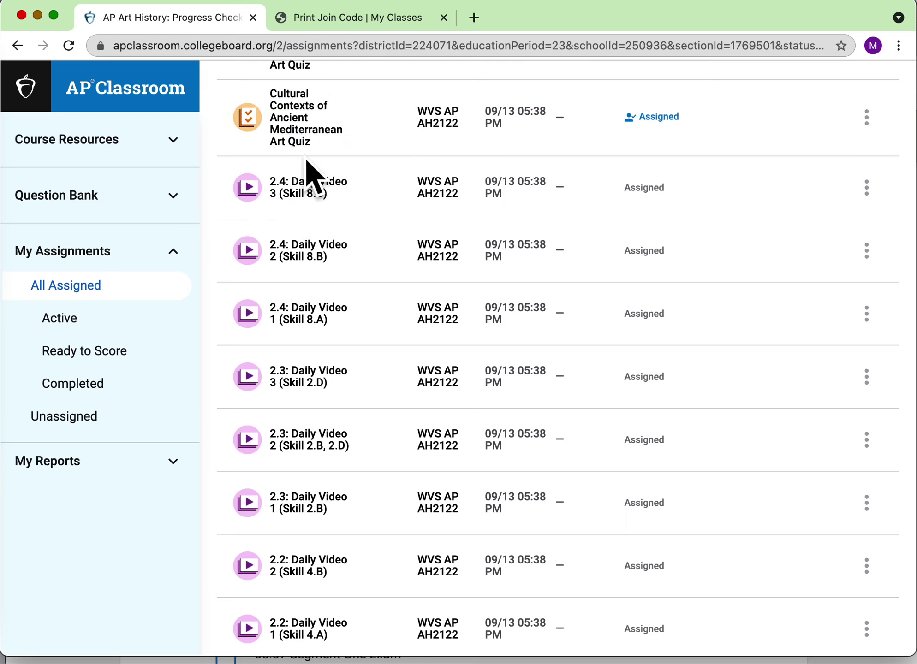
pyautogui.click(338, 196)
pyautogui.scroll(-10, 468, 253)
pyautogui.scroll(20, 467, 254)
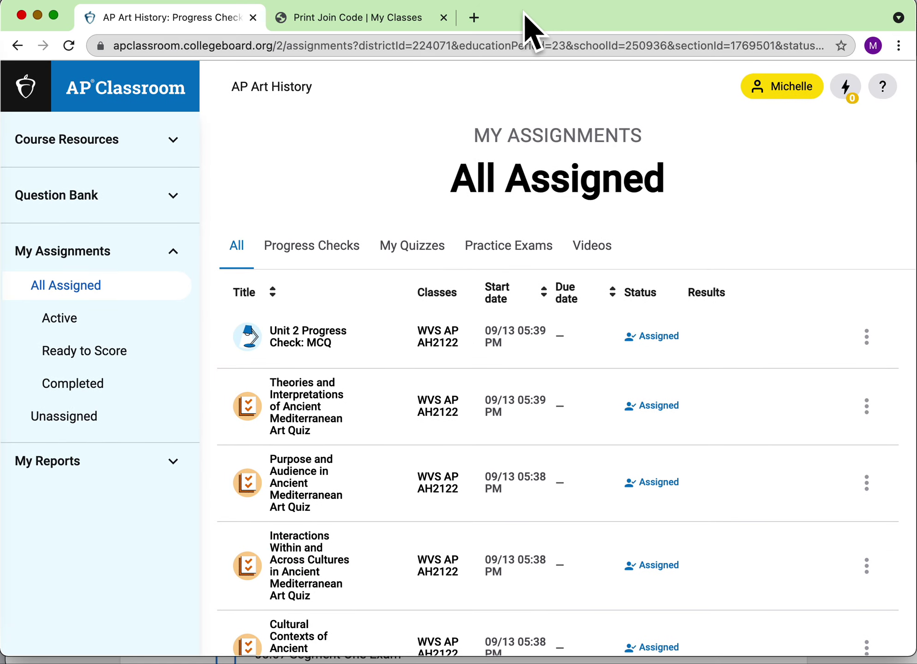
# - Nudge the browser window slightly to the right
pyautogui.moveTo(525, 13)
pyautogui.mouseDown()
pyautogui.moveTo(623, 15)
pyautogui.moveTo(542, 16)
pyautogui.mouseUp()
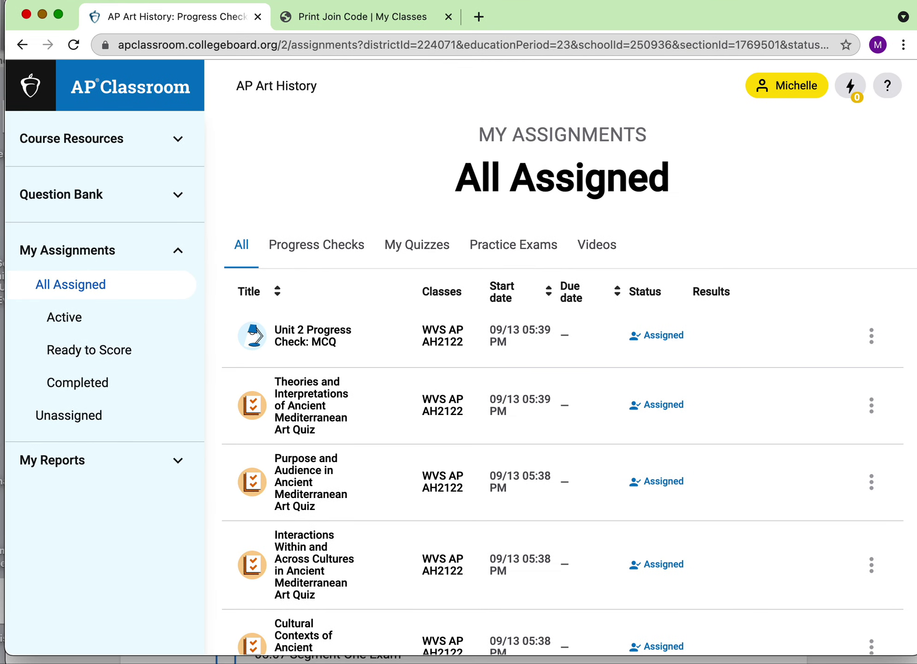